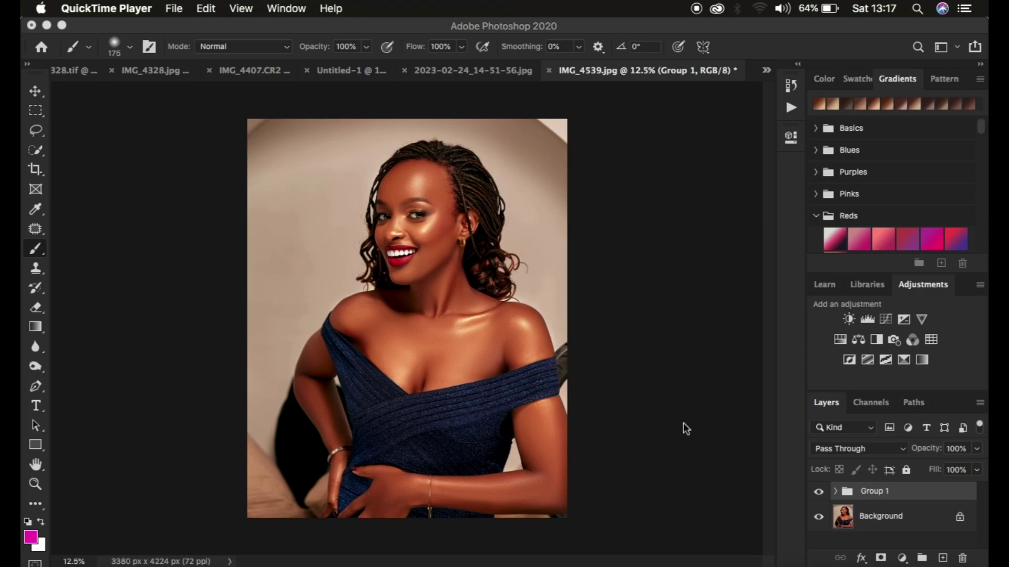
Compare the portrait with and without Group 1, and reduce the document to the Background layer without the group's effect.
left_click(819, 494)
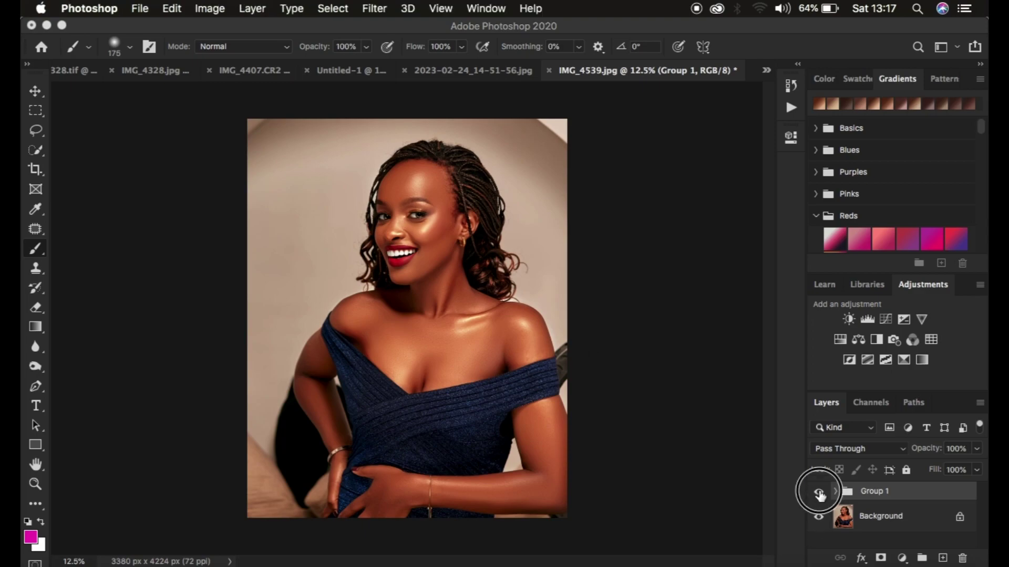
left_click(818, 493)
left_click(818, 493)
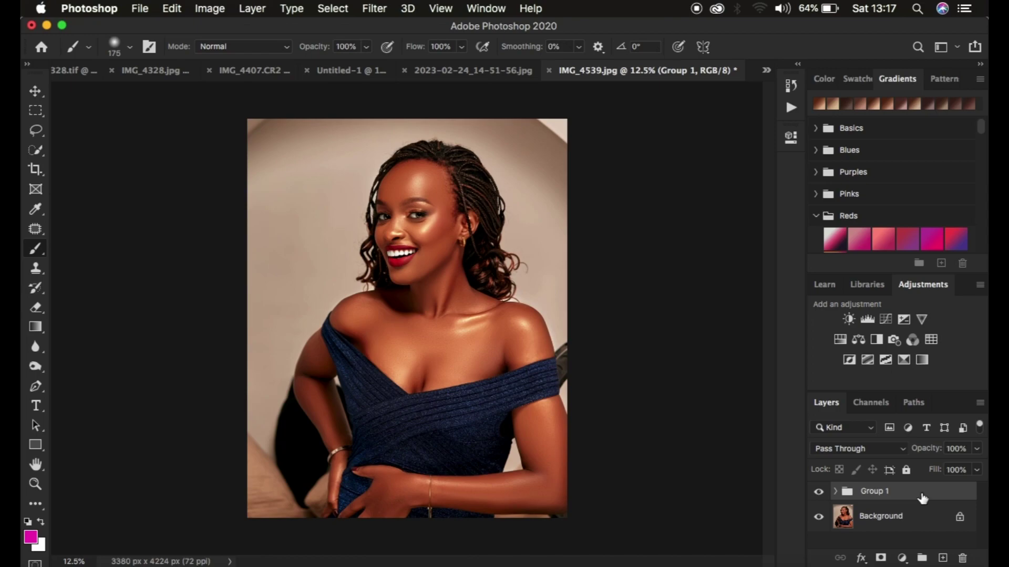
left_click(818, 492)
left_click(817, 492)
key("super+shift+e")
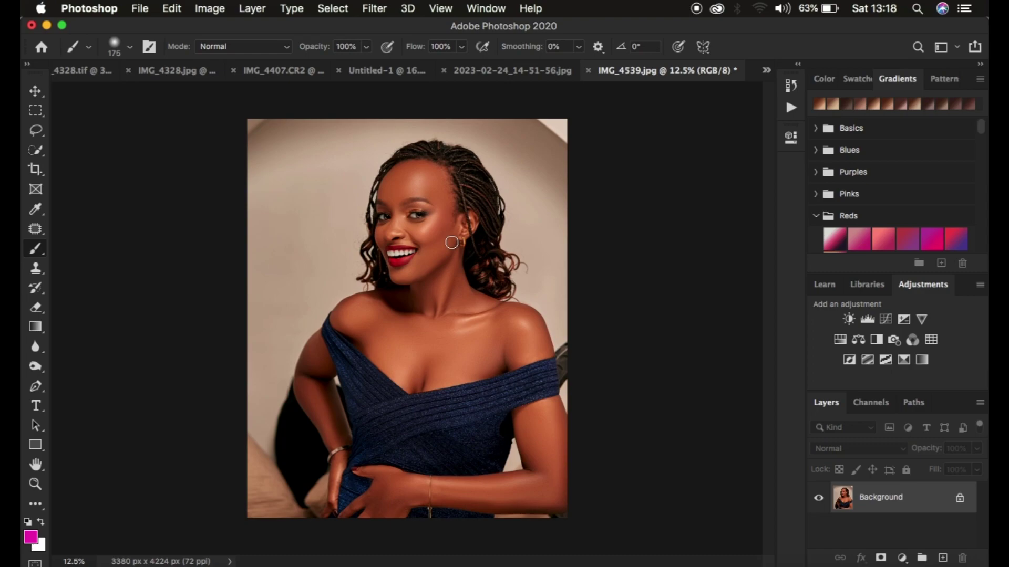
Add a Curves adjustment layer above the Background and move its RGB white point to input 184, output 255.
left_click(901, 557)
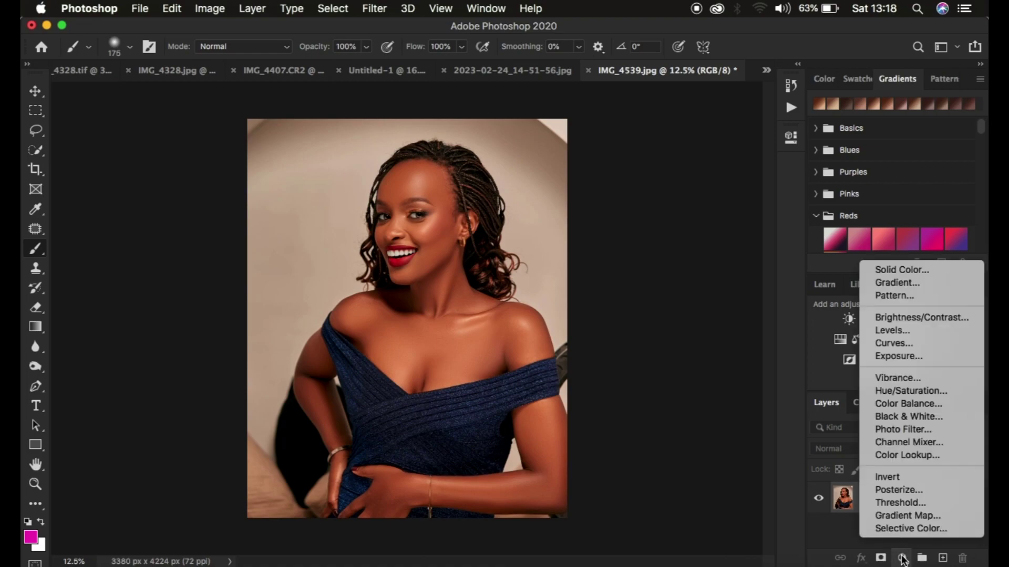
left_click(901, 342)
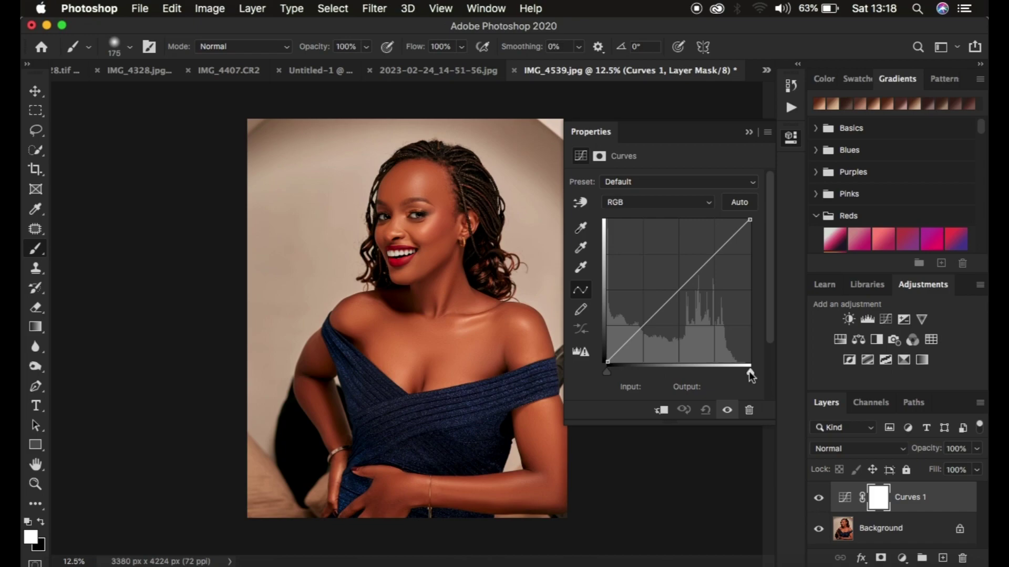
left_click_drag(749, 371, 710, 372)
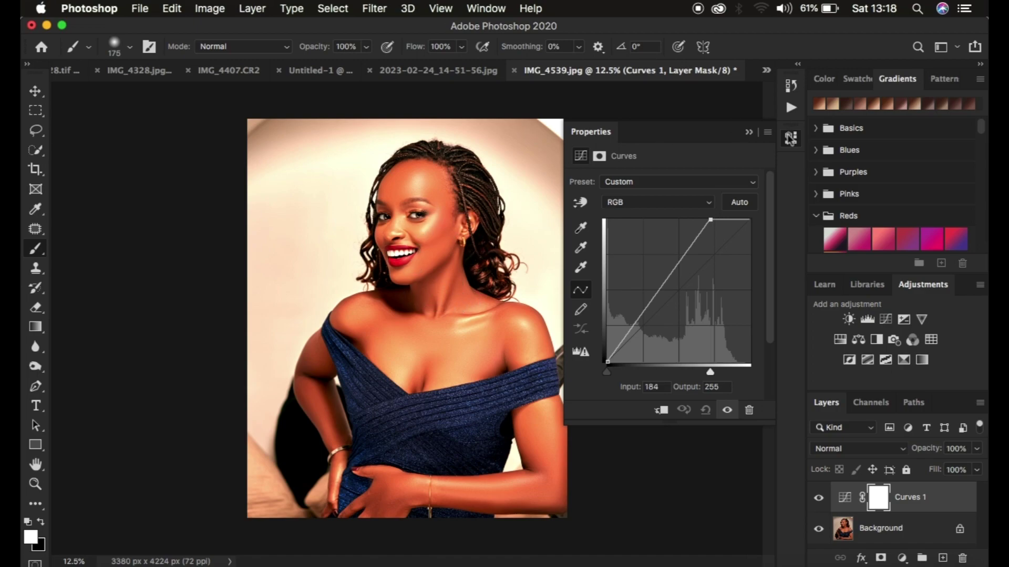
left_click(748, 132)
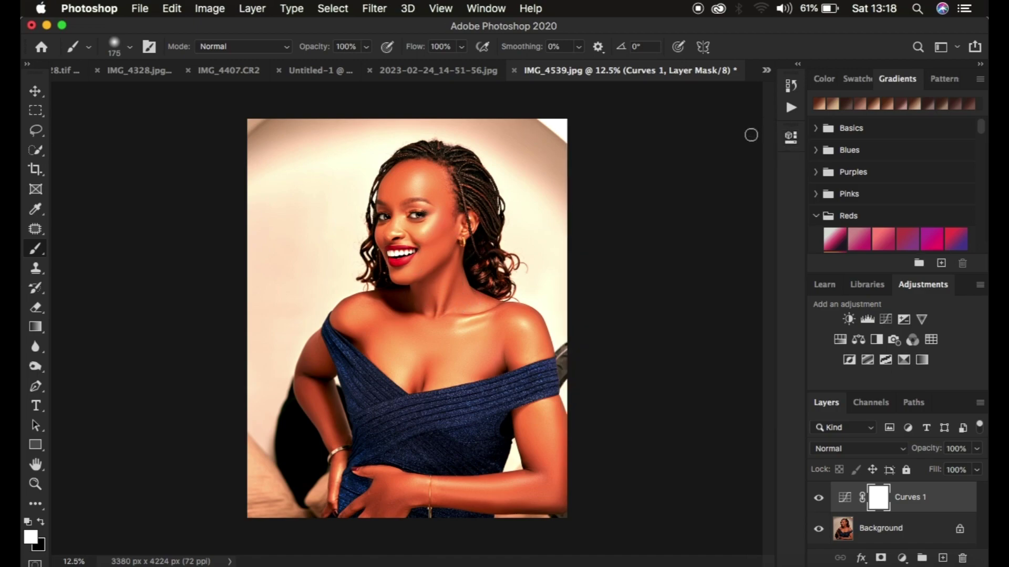
Rename the new Curves layer as highlights.
double_click(909, 499)
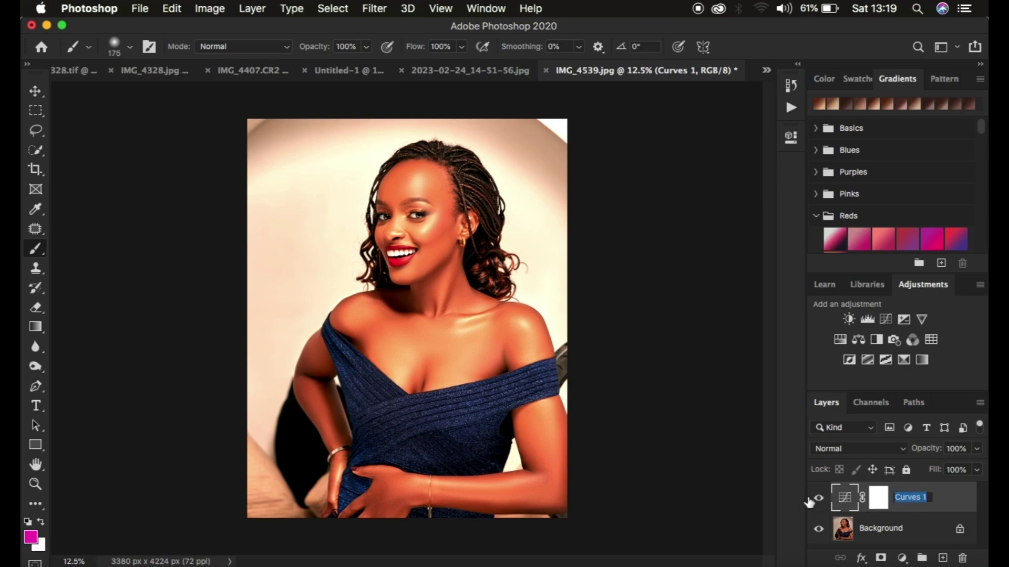
type("highlights")
key("Return")
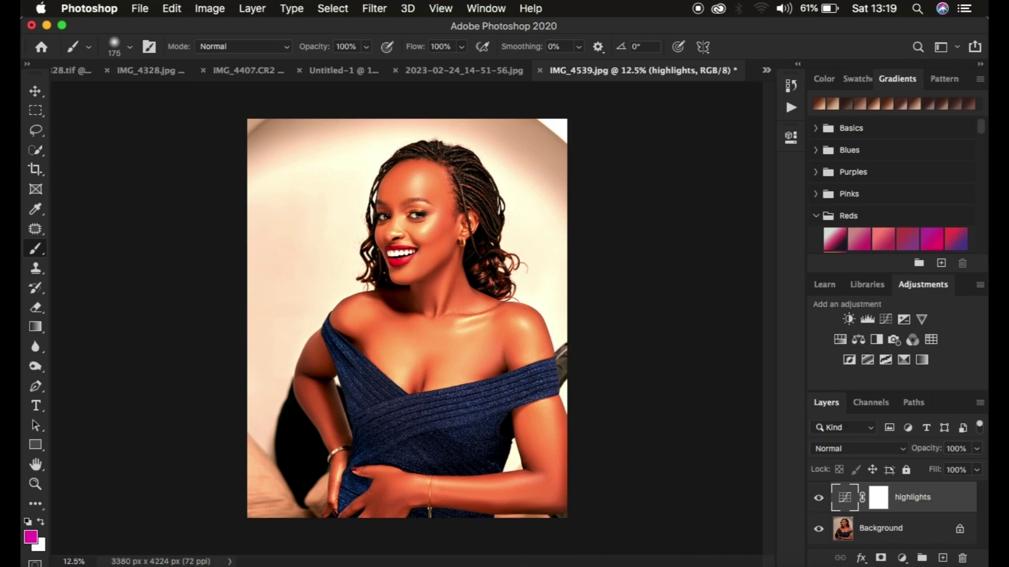
double_click(954, 505)
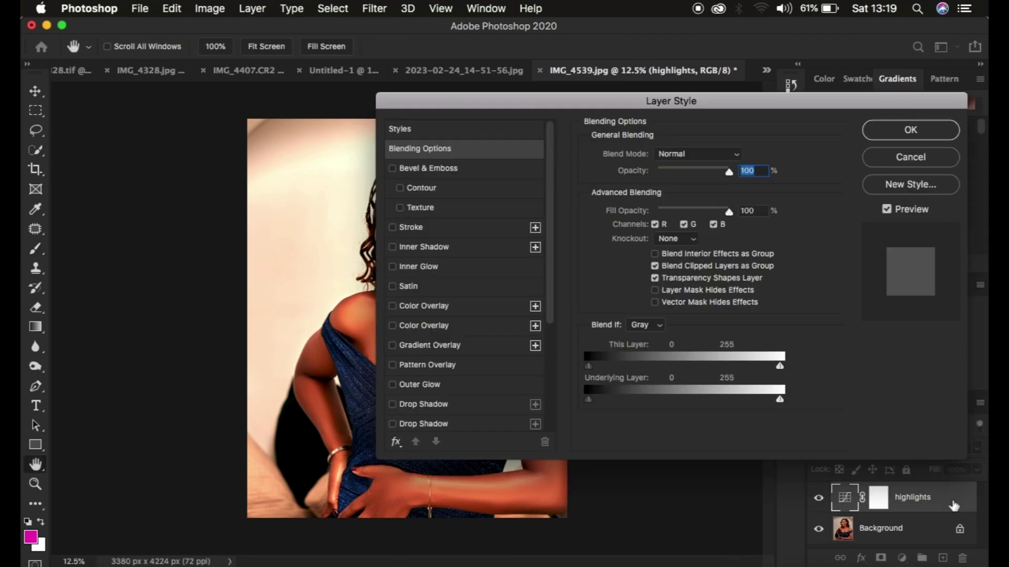
left_click(909, 160)
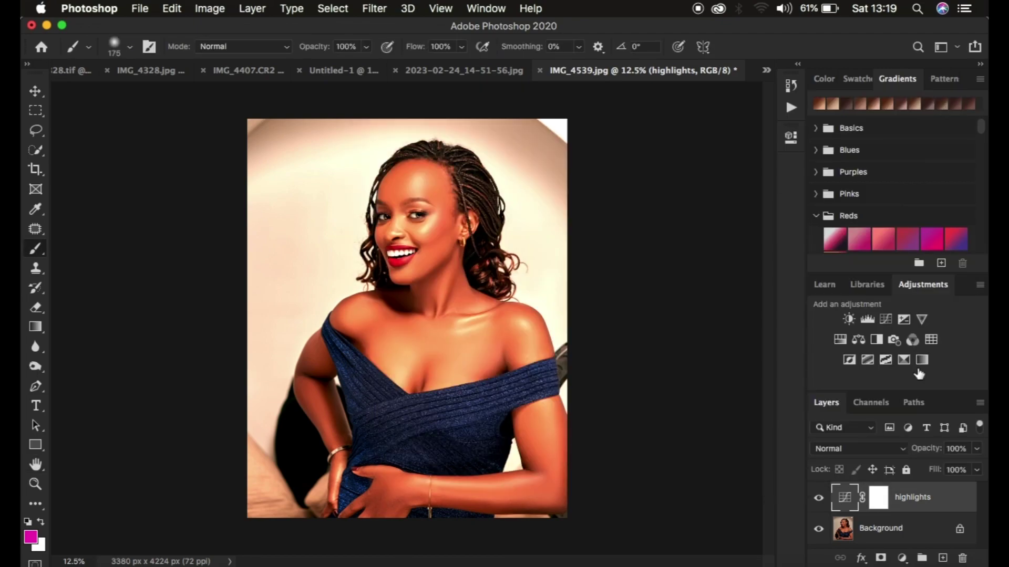
right_click(956, 502)
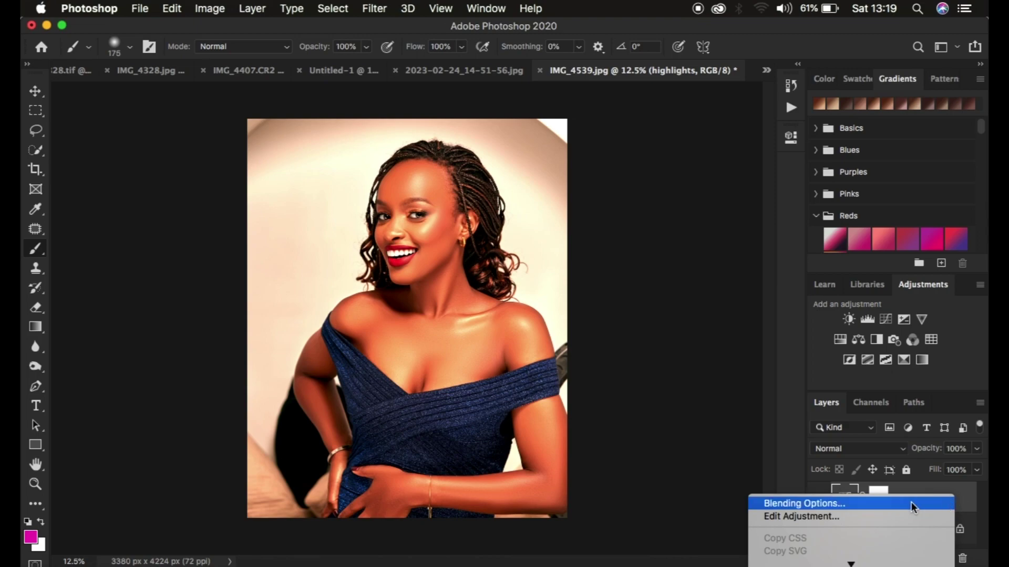
left_click(870, 504)
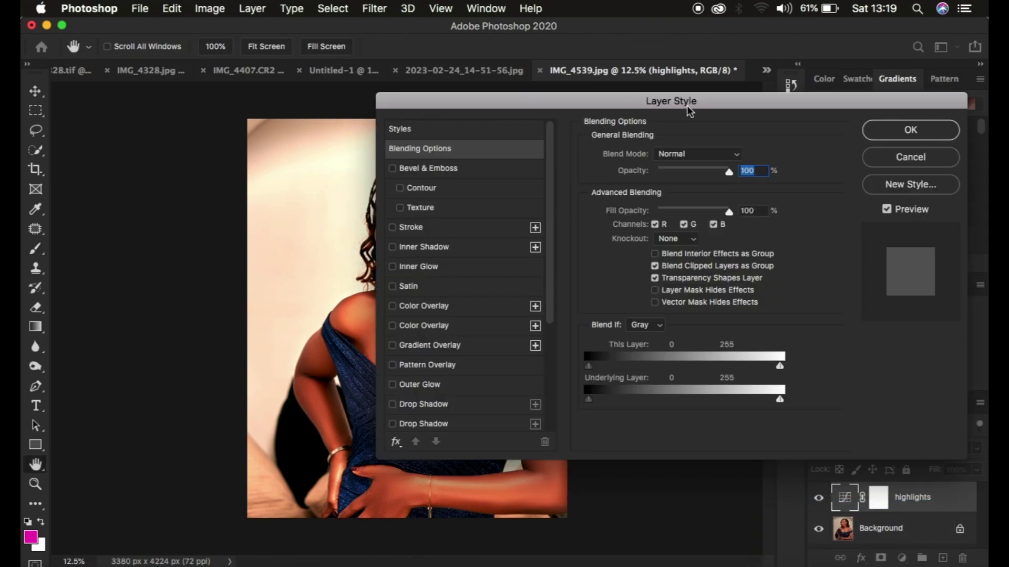
left_click(917, 157)
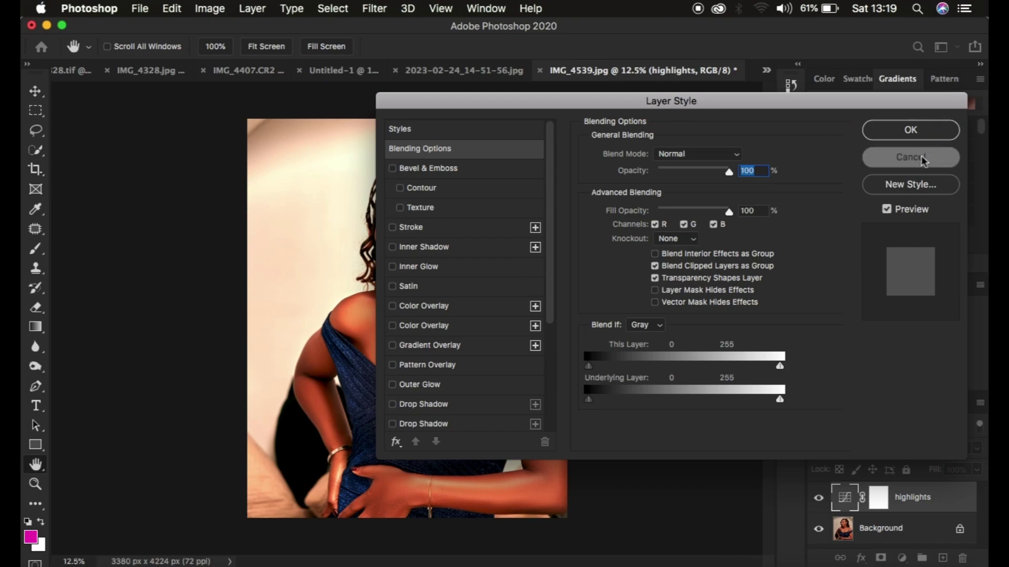
In the highlights layer's blending options, set the Blend If Gray black slider of the underlying layer to a 139 / 183 split.
double_click(960, 506)
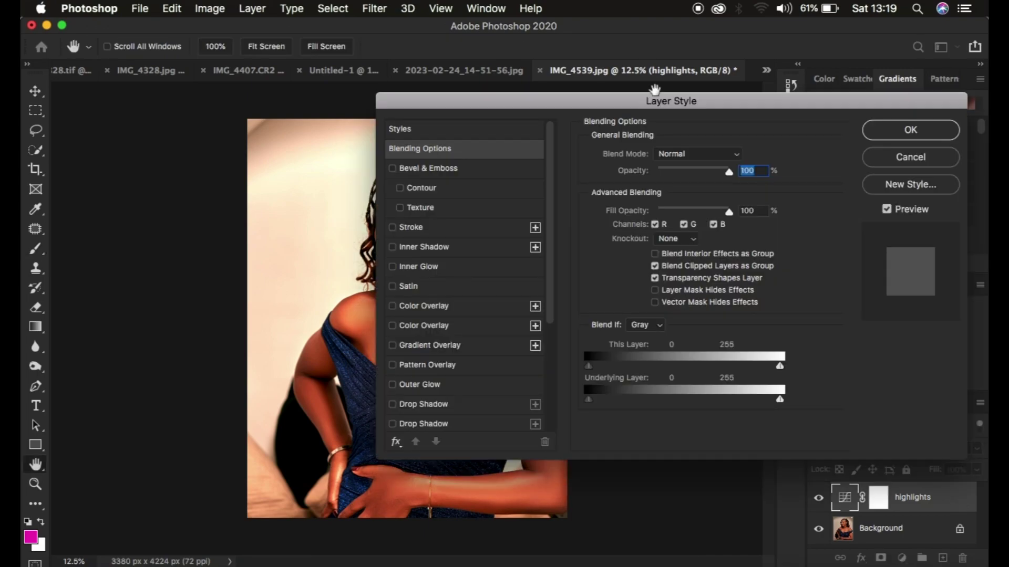
left_click_drag(667, 100, 792, 33)
left_click(743, 253)
left_click(742, 251)
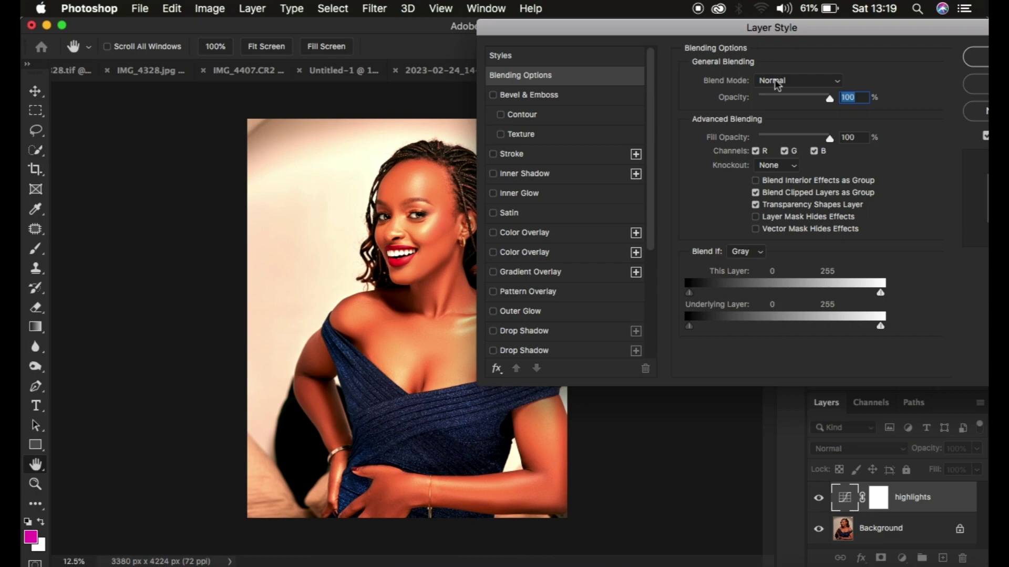
left_click_drag(757, 28, 801, 29)
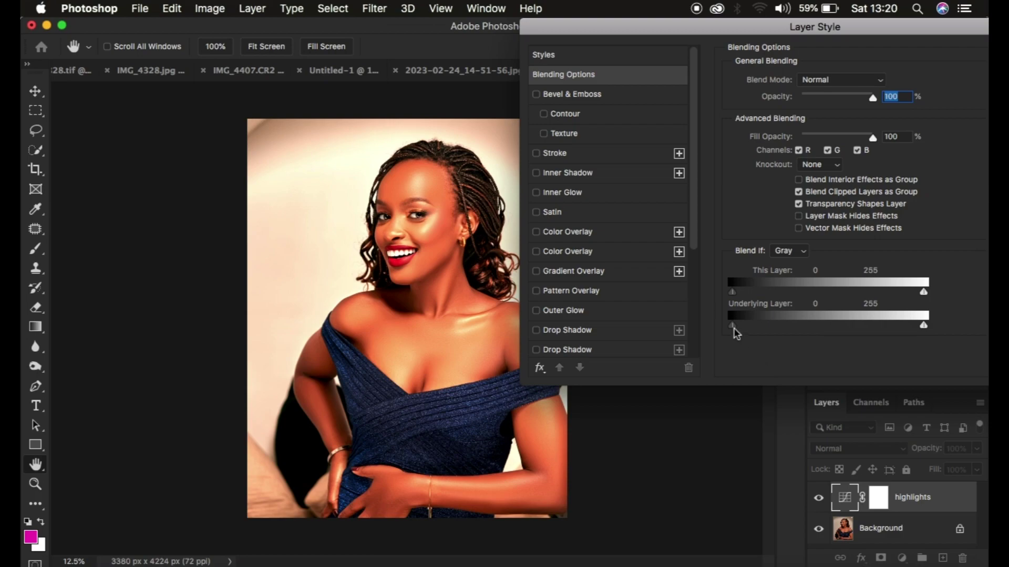
left_click_drag(734, 328, 841, 327)
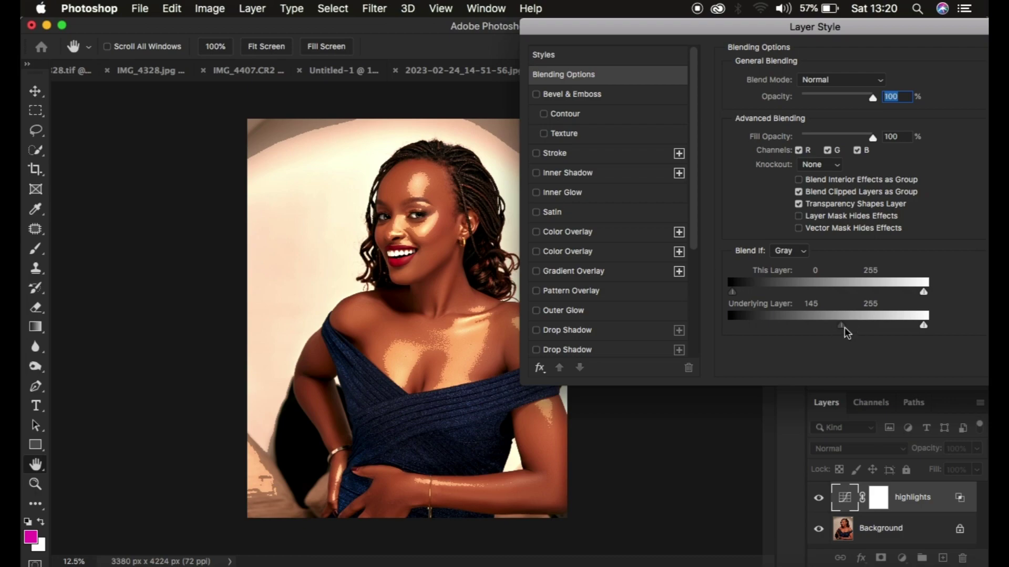
mouse_move(843, 327)
left_mouse_down()
mouse_move(868, 328)
mouse_move(835, 330)
left_mouse_up()
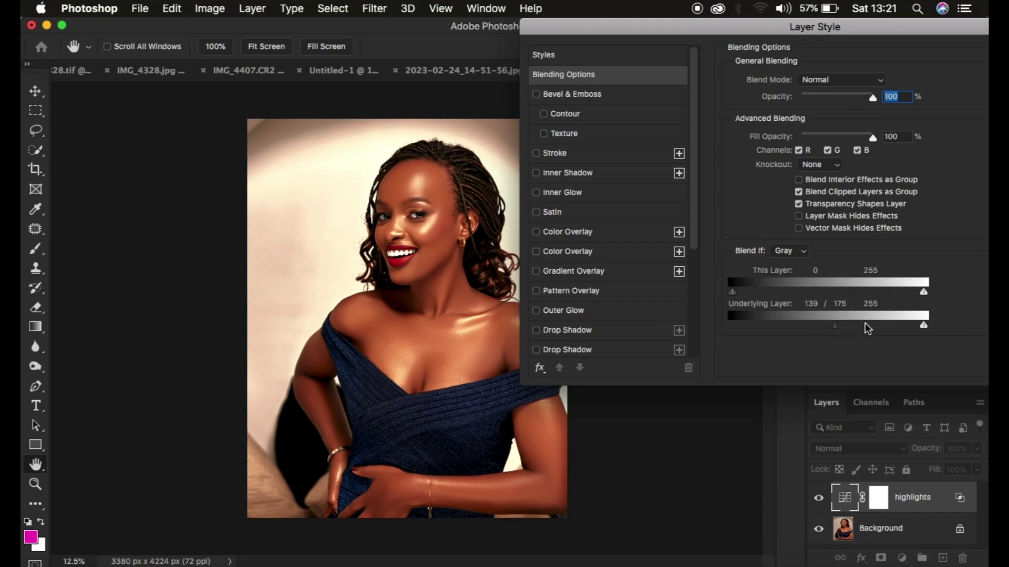
left_click_drag(867, 329, 870, 329)
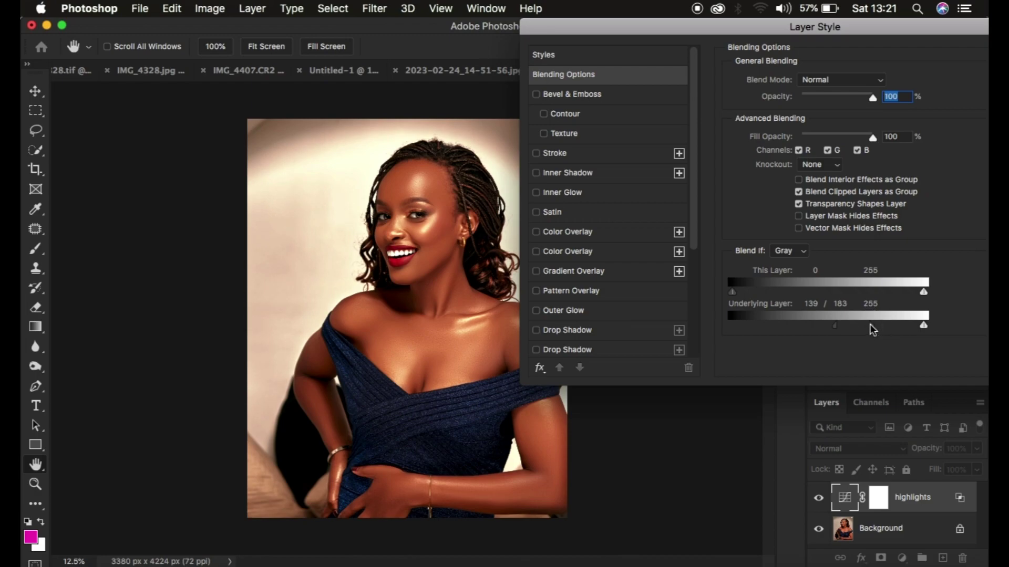
left_click_drag(897, 34, 699, 53)
left_click(848, 75)
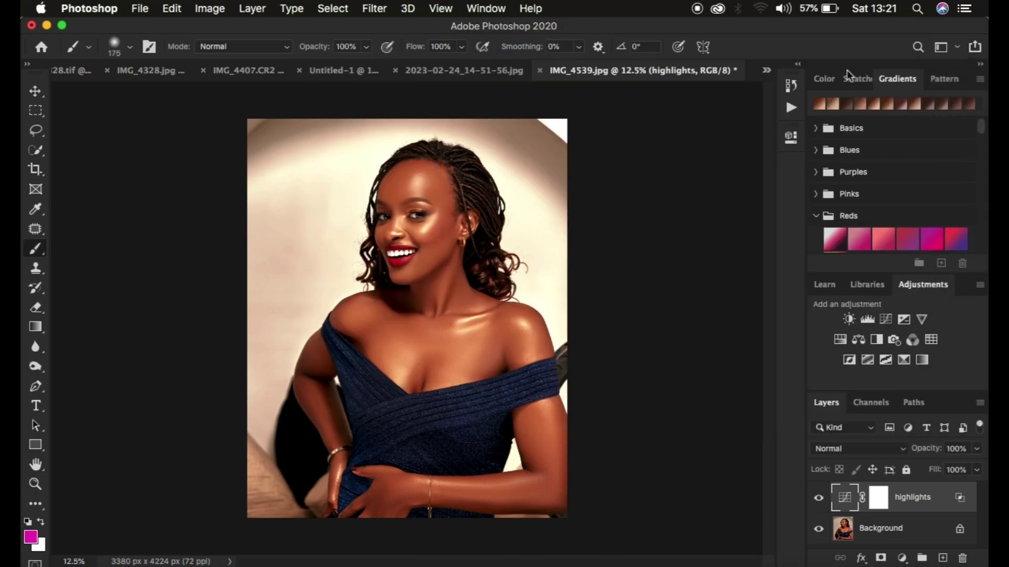
Compare the portrait with and without the highlights layer, and invert that layer's mask to black.
left_click(818, 499)
left_click(819, 499)
left_click(819, 499)
left_click(819, 499)
left_click(819, 499)
left_click(818, 499)
left_click(877, 503)
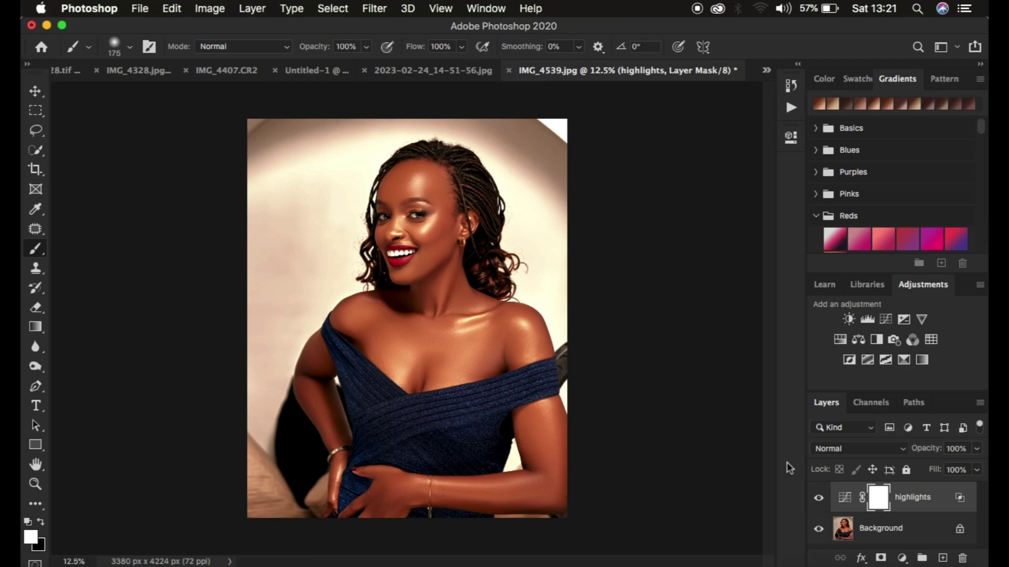
key("super+i")
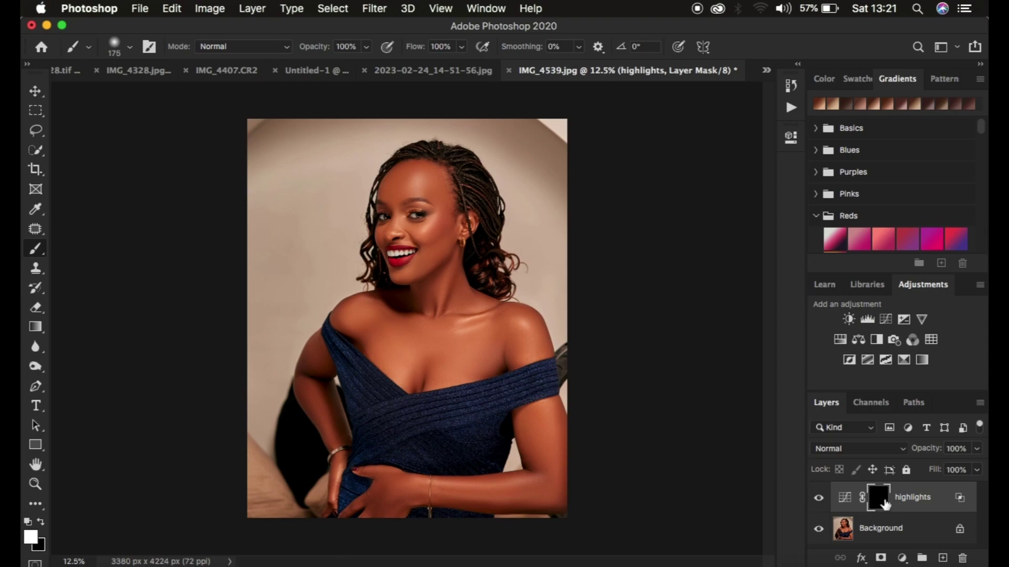
Paint white on the highlights mask over the face, neck, chest, shoulders and arms using a 400 px Soft Round brush.
right_click(37, 252)
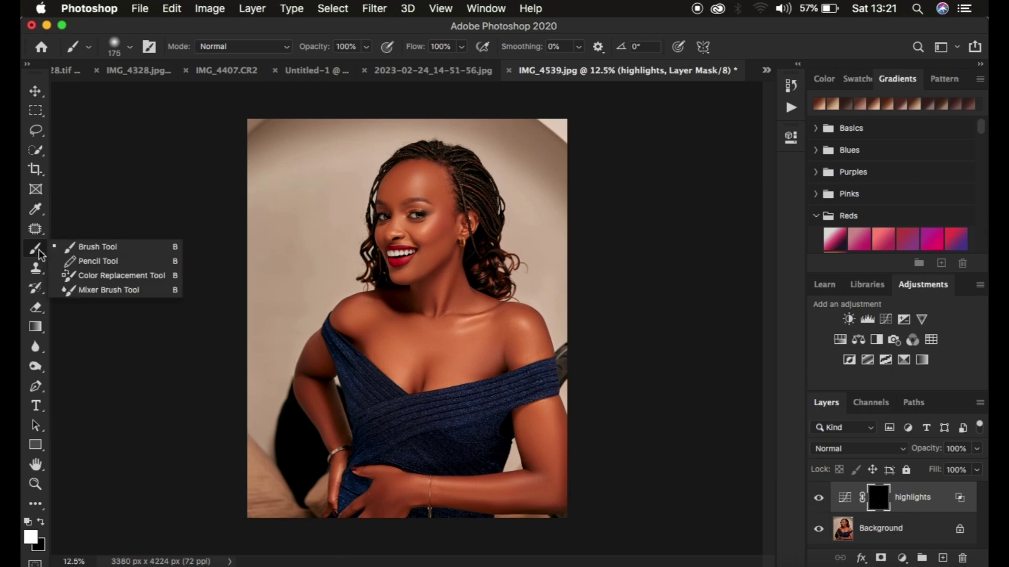
left_click(107, 249)
left_click(131, 50)
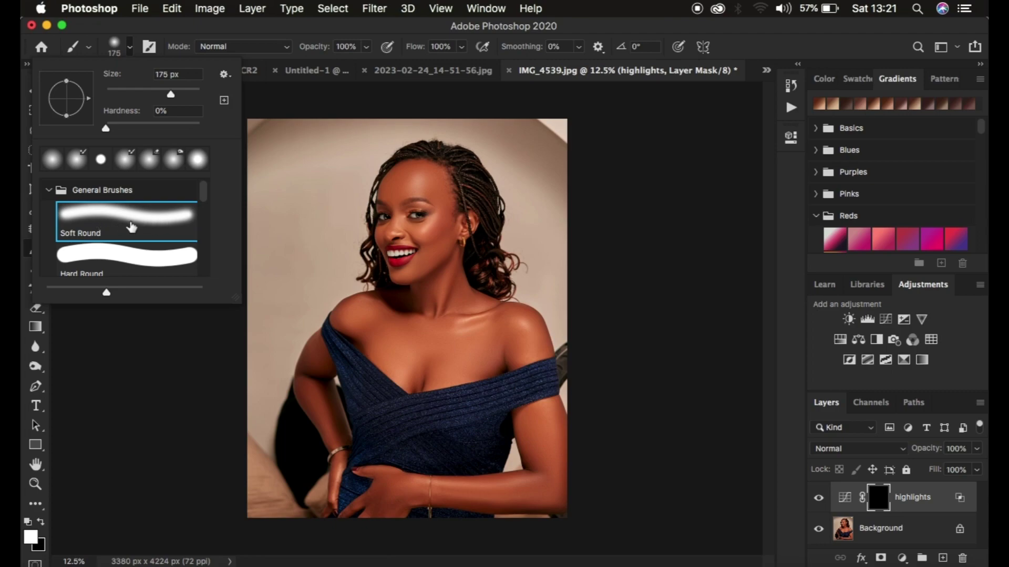
left_click(130, 47)
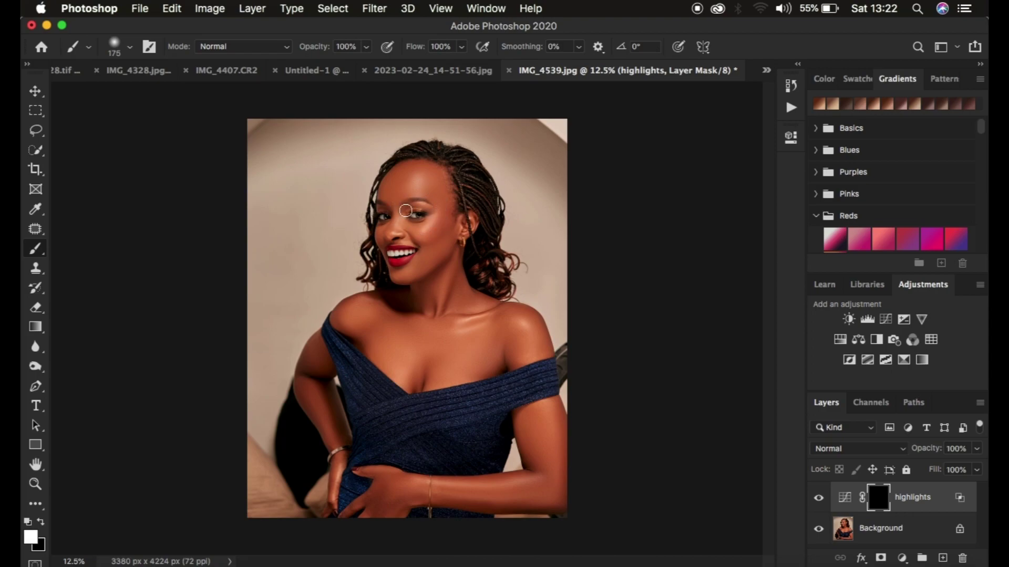
key("bracketright")
key("bracketright")
key("bracketright")
key("bracketright")
left_click_drag(406, 211, 407, 171)
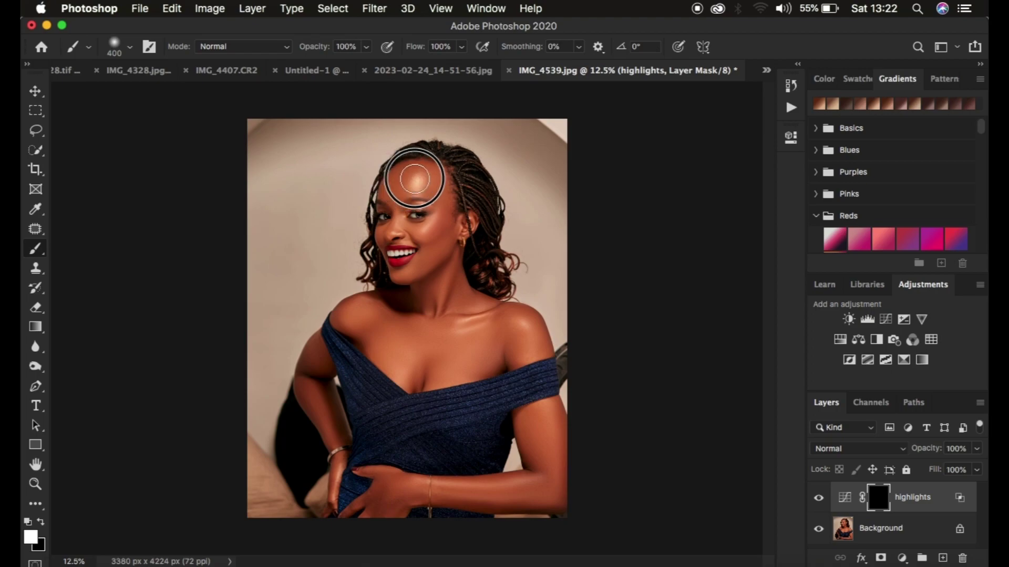
mouse_move(420, 213)
left_mouse_down()
mouse_move(433, 220)
mouse_move(402, 247)
mouse_move(394, 218)
left_mouse_up()
mouse_move(454, 312)
left_mouse_down()
mouse_move(450, 288)
mouse_move(472, 338)
mouse_move(485, 325)
mouse_move(516, 330)
mouse_move(450, 333)
mouse_move(465, 356)
mouse_move(457, 317)
mouse_move(396, 337)
mouse_move(419, 354)
mouse_move(369, 317)
mouse_move(441, 285)
mouse_move(434, 259)
mouse_move(452, 203)
mouse_move(435, 190)
mouse_move(394, 213)
mouse_move(407, 223)
mouse_move(407, 260)
mouse_move(437, 206)
mouse_move(432, 190)
mouse_move(553, 406)
mouse_move(535, 411)
mouse_move(558, 473)
mouse_move(520, 487)
mouse_move(379, 482)
left_mouse_up()
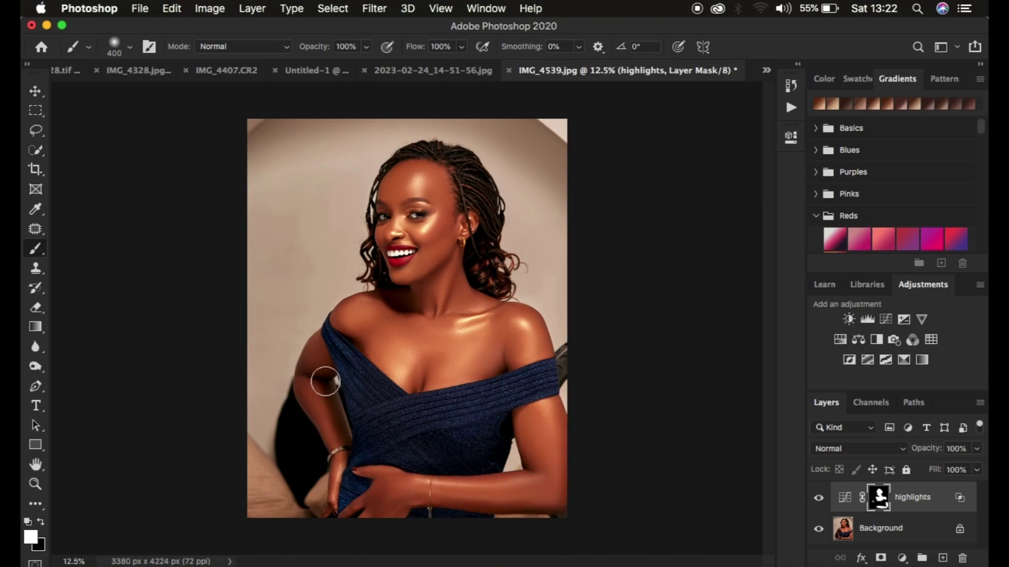
mouse_move(389, 334)
left_mouse_down()
mouse_move(358, 308)
mouse_move(420, 331)
mouse_move(434, 275)
mouse_move(441, 280)
mouse_move(445, 229)
mouse_move(410, 185)
mouse_move(442, 178)
mouse_move(462, 226)
mouse_move(406, 180)
mouse_move(401, 202)
mouse_move(407, 185)
mouse_move(444, 188)
mouse_move(438, 229)
mouse_move(400, 231)
mouse_move(417, 176)
left_mouse_up()
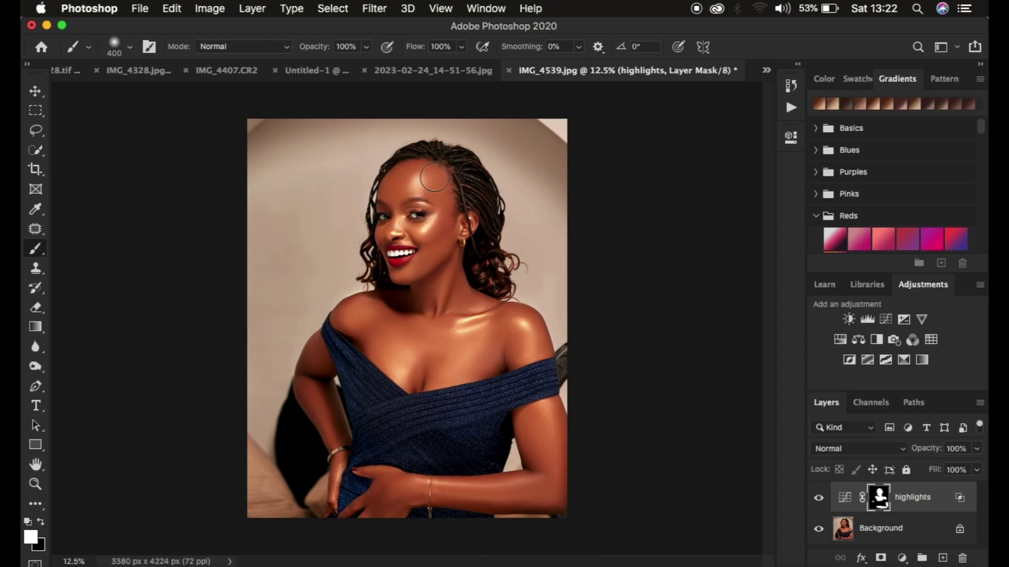
Compare the portrait with and without the painted highlights, and set the highlights layer's opacity to 90%.
left_click(818, 499)
left_click(817, 499)
left_click(818, 500)
left_click(818, 500)
key("super+minus")
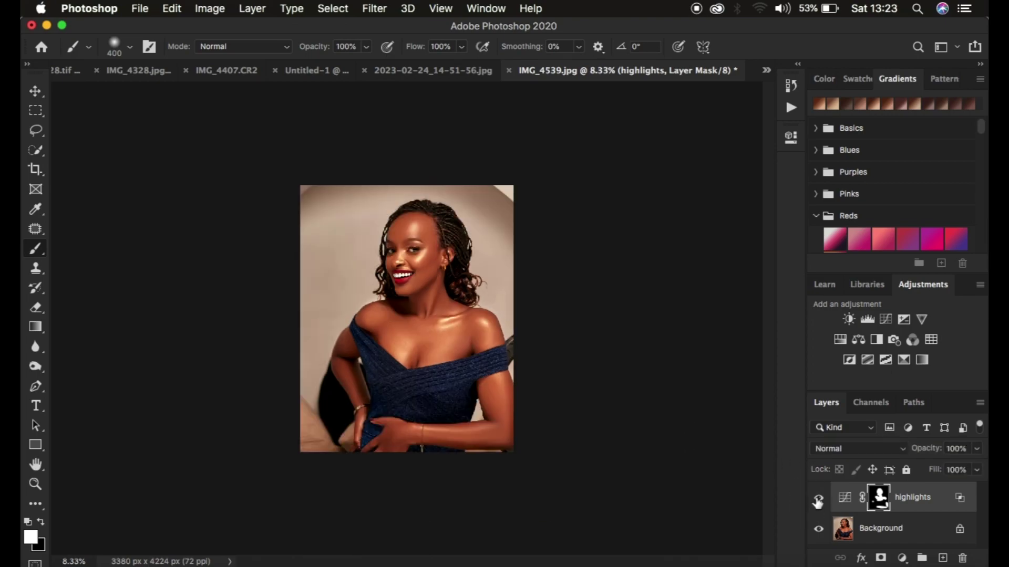
key("super+plus")
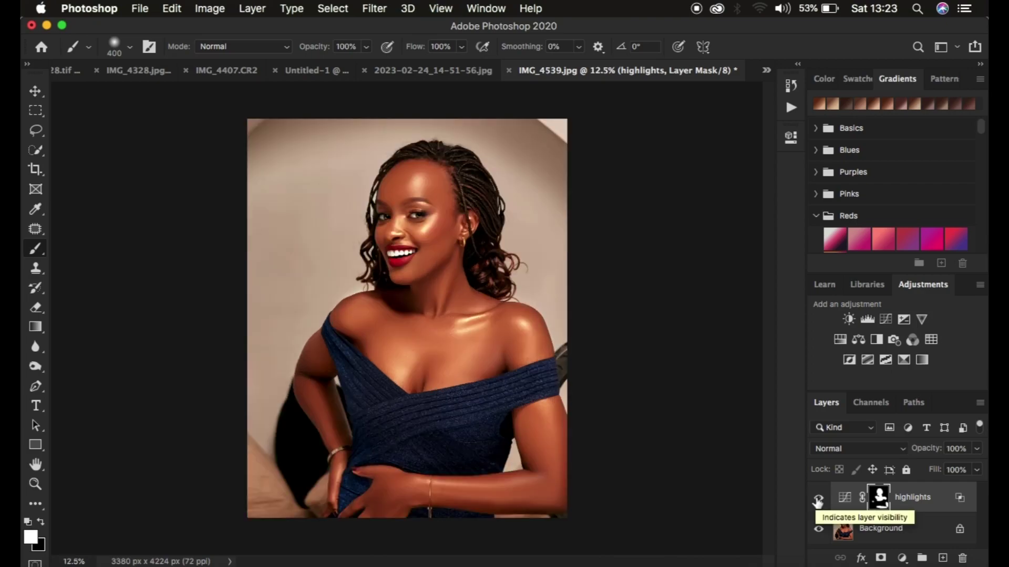
left_click(926, 449)
left_click_drag(926, 451, 918, 452)
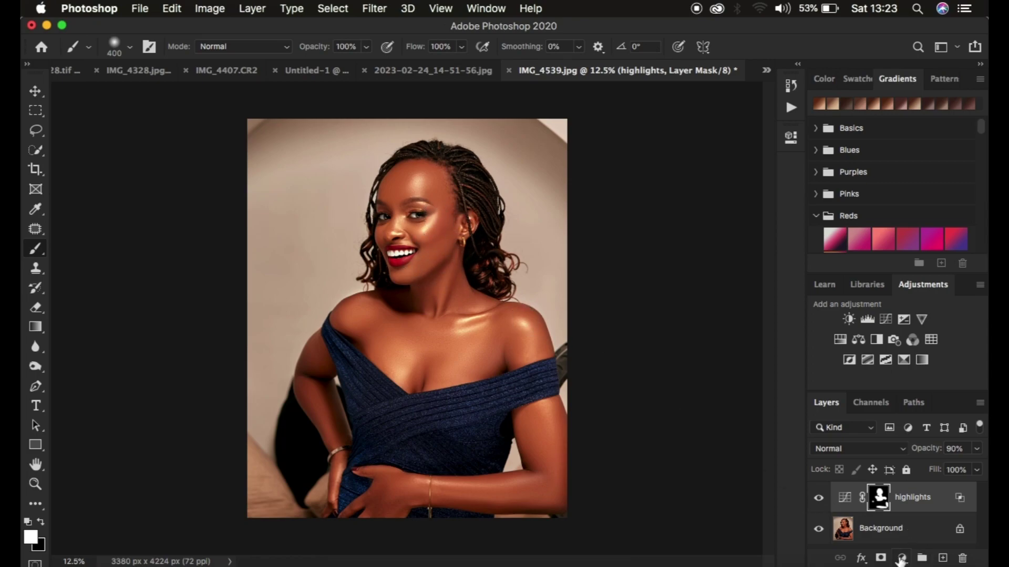
Add a Curves adjustment layer above highlights and move its RGB black point to input 26, output 0.
left_click(902, 558)
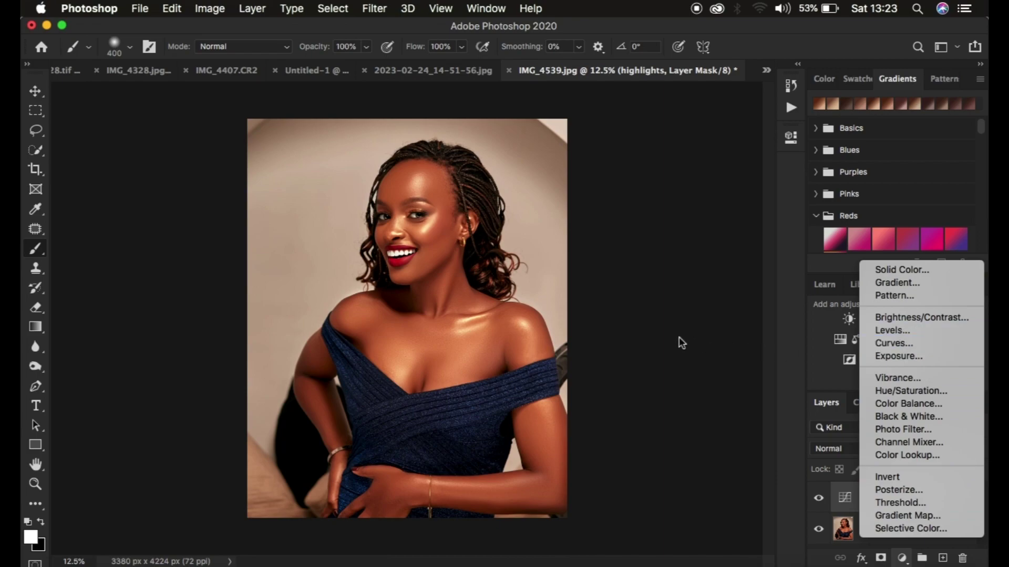
left_click(894, 343)
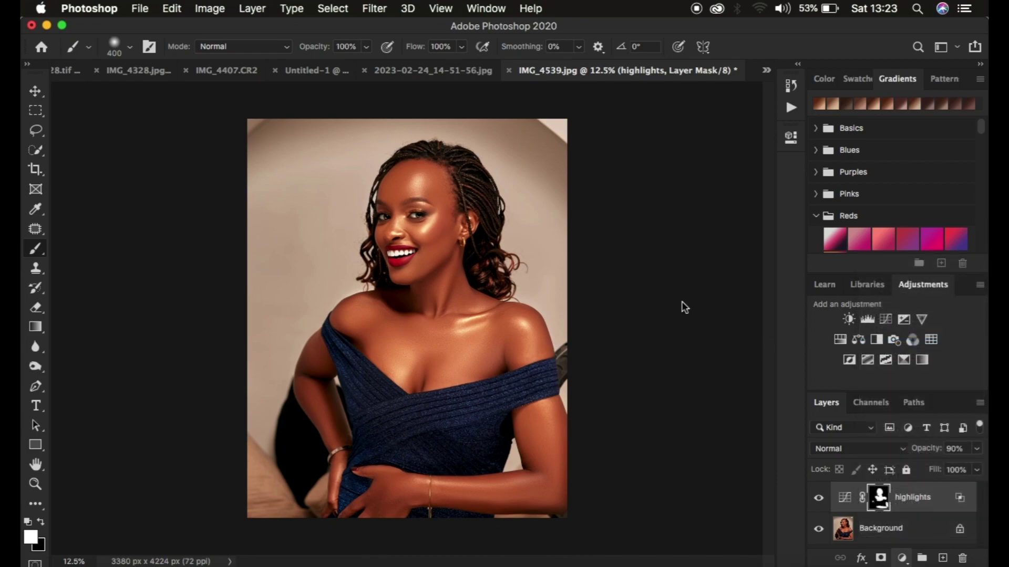
left_click_drag(609, 373, 622, 376)
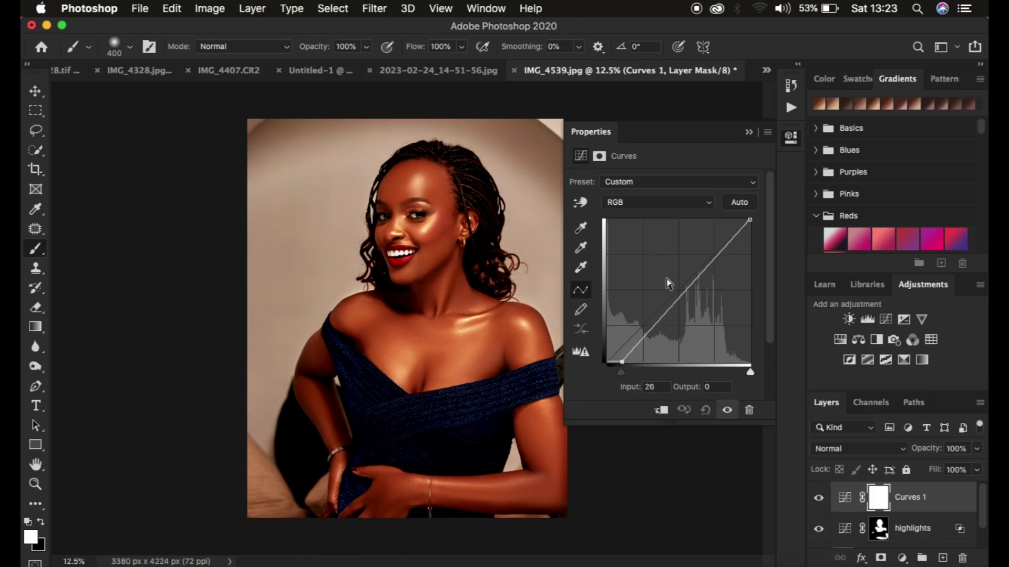
Limit the Curves 1 layer to darker tones by splitting the Blend If underlying-layer white point to 80 / 135.
left_click(750, 136)
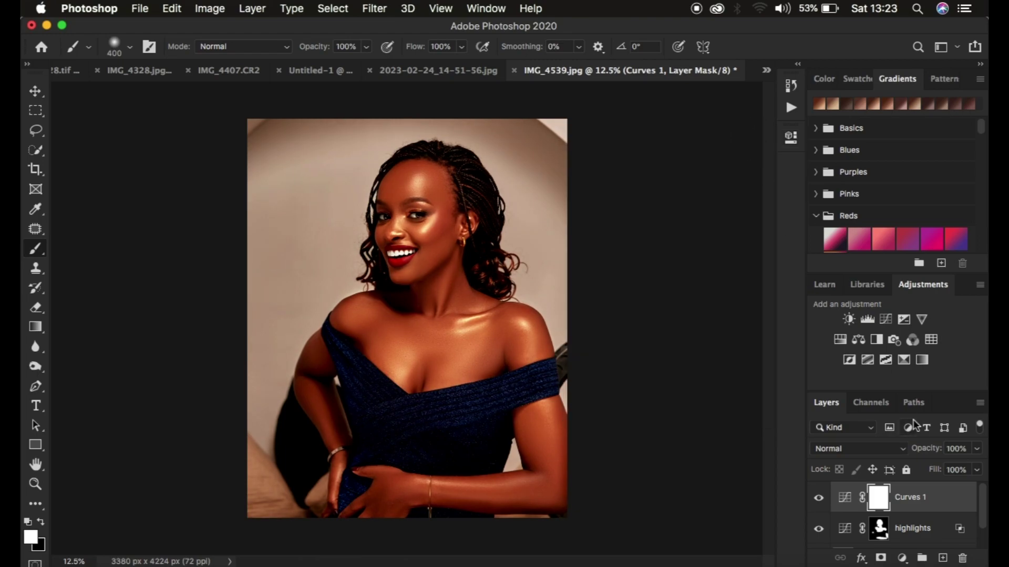
left_click(957, 508)
double_click(958, 508)
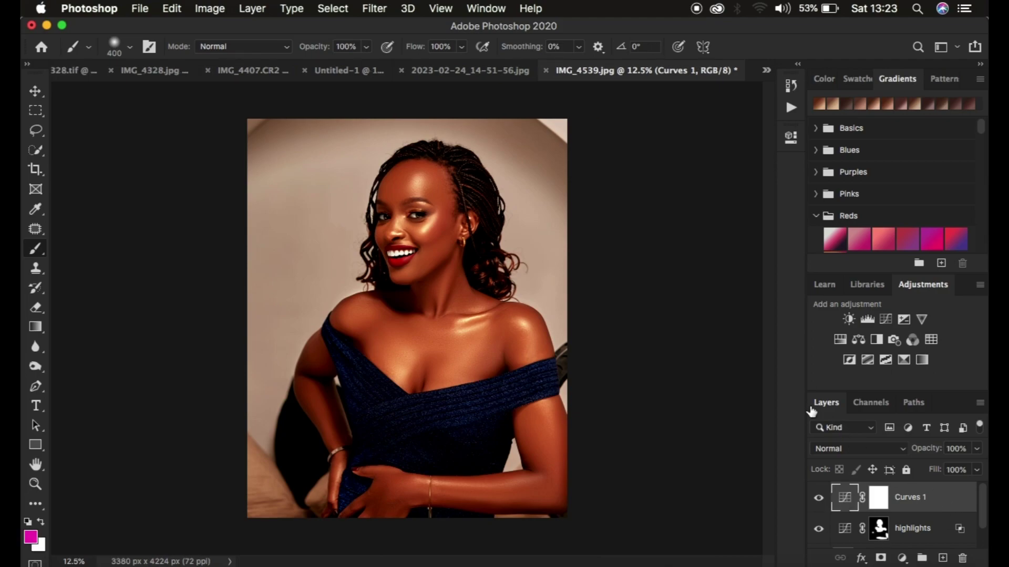
left_click_drag(606, 46, 827, 50)
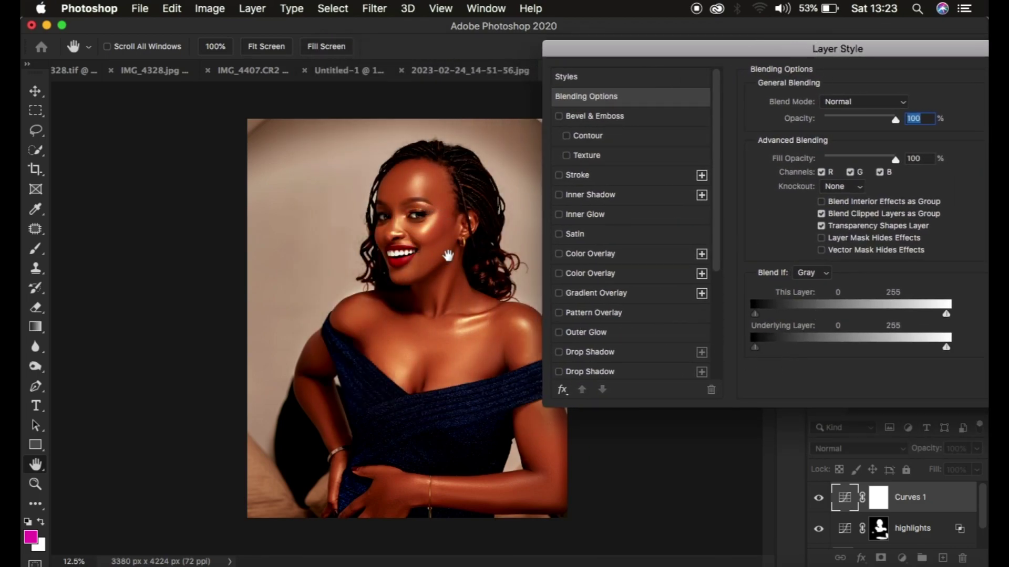
left_click_drag(946, 348, 837, 355)
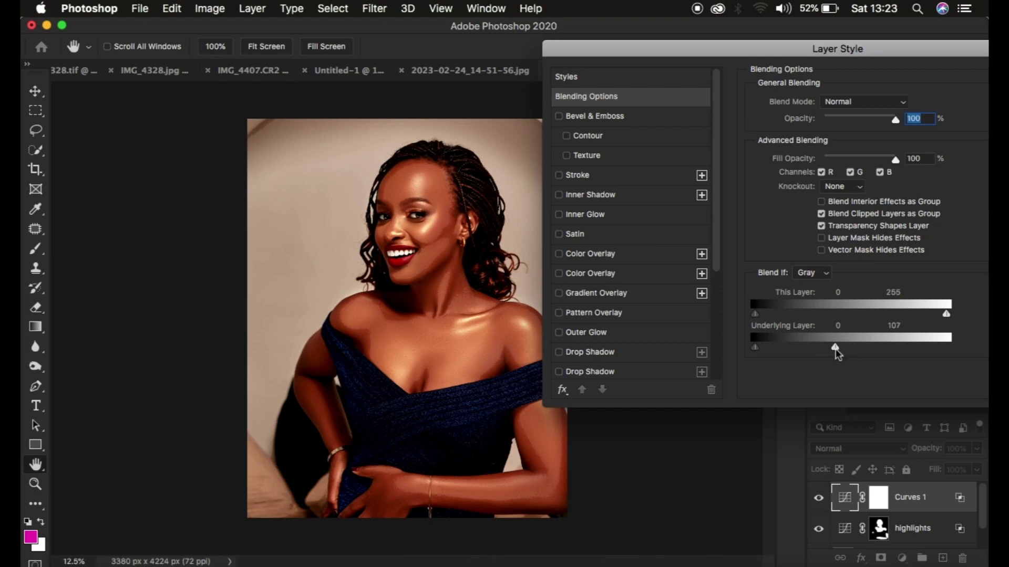
mouse_move(835, 350)
left_mouse_down()
mouse_move(818, 349)
mouse_move(834, 350)
left_mouse_up()
left_click_drag(836, 347, 815, 350)
left_click_drag(908, 50, 750, 61)
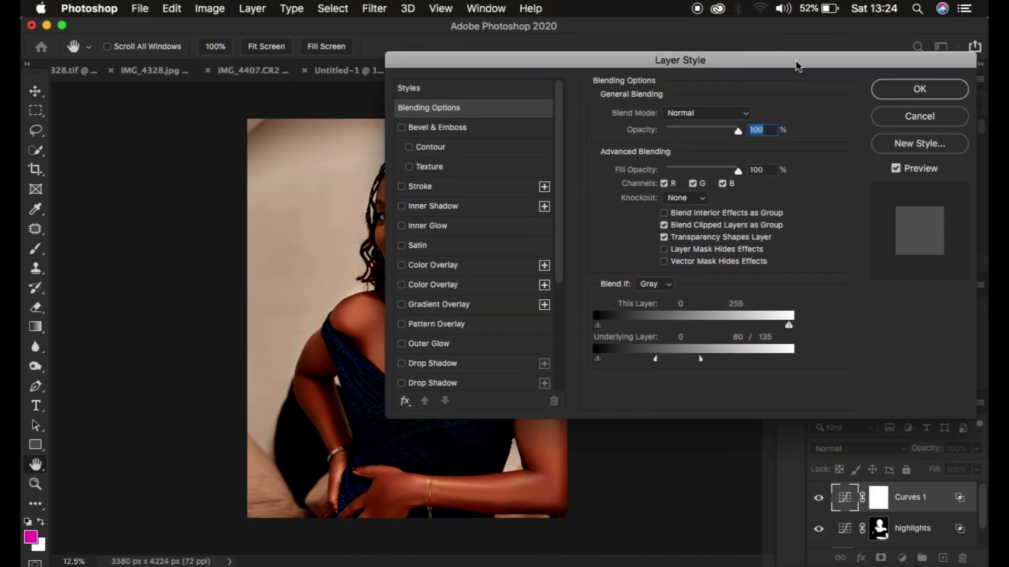
left_click(912, 97)
Invert the Curves 1 layer's mask to black, with the Brush tool active.
key("b")
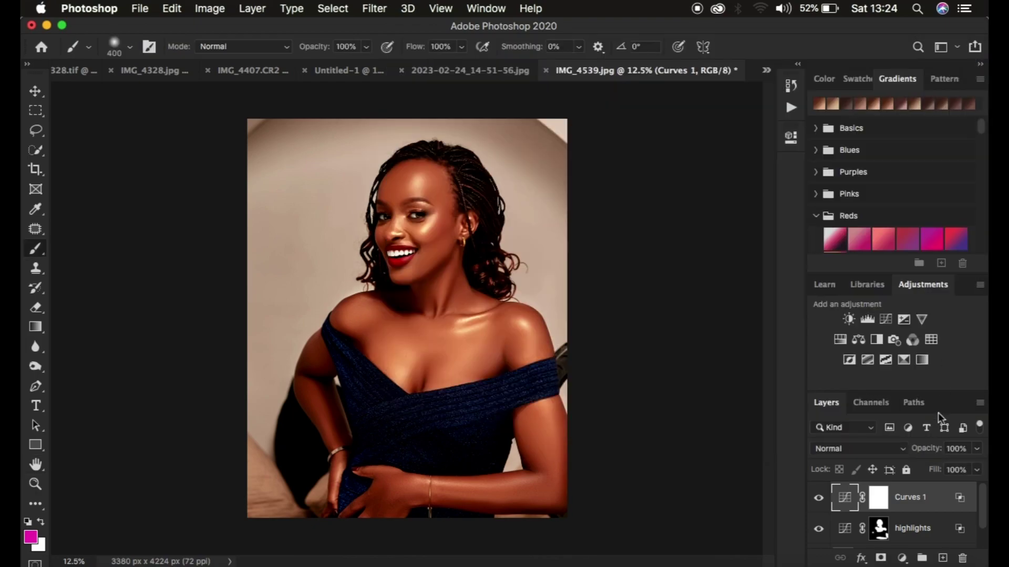
left_click(879, 499)
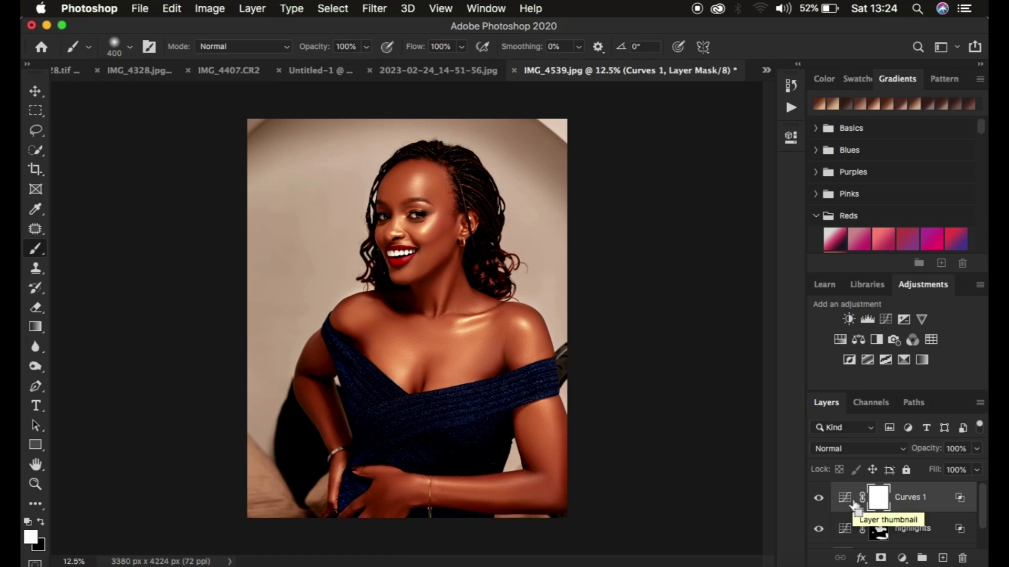
key("super+i")
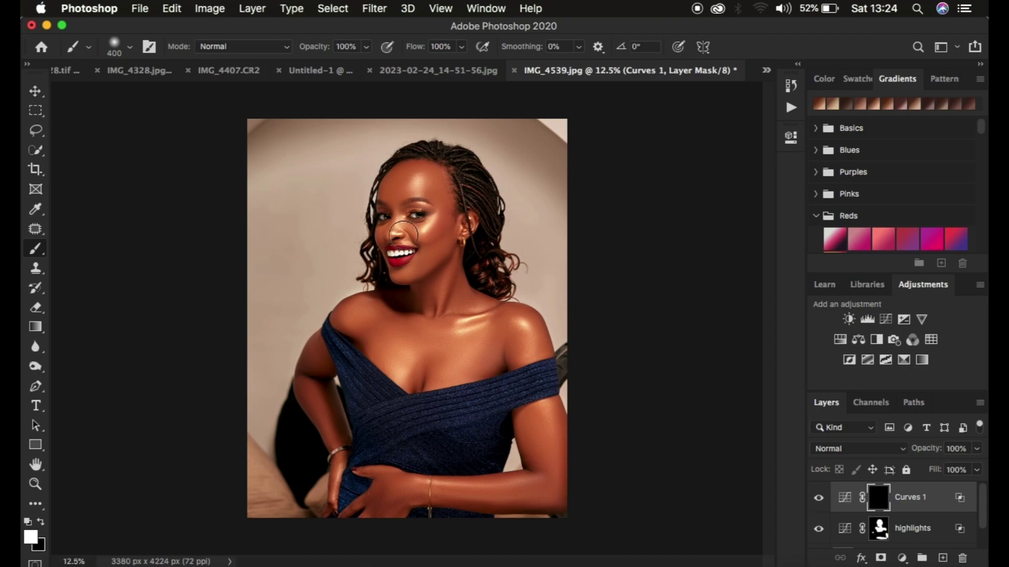
Paint white on the Curves 1 mask over the shadows of the collarbone, shoulder, neck, jaw and side of the face with a 250 px brush.
key("bracketleft")
key("bracketleft")
key("bracketleft")
key("bracketleft")
key("bracketleft")
key("bracketleft")
key("bracketright")
key("bracketright")
key("bracketright")
key("bracketright")
mouse_move(450, 290)
left_mouse_down()
mouse_move(455, 315)
mouse_move(494, 297)
mouse_move(536, 327)
mouse_move(529, 318)
left_mouse_up()
left_click(479, 312)
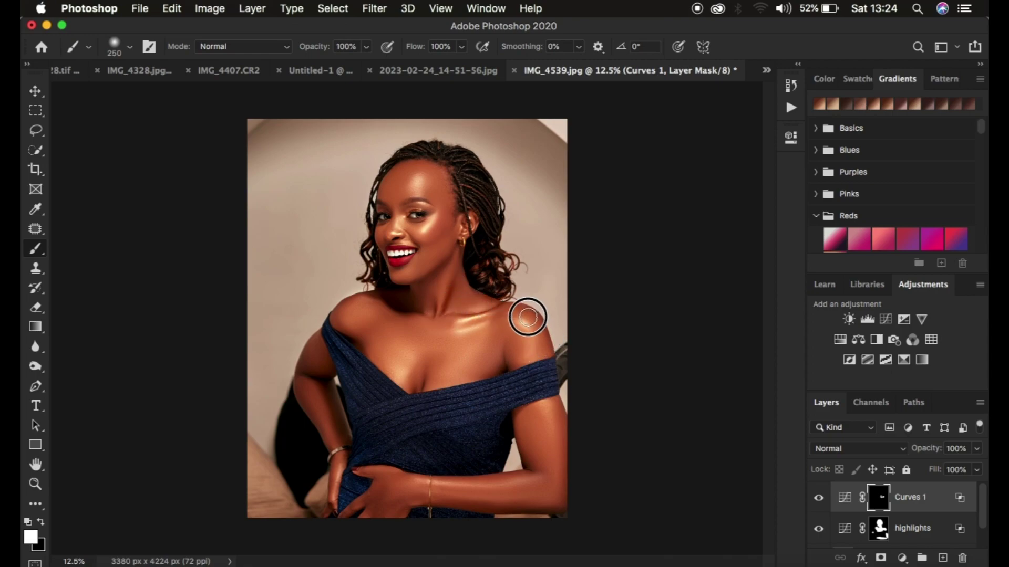
left_click(400, 310)
mouse_move(463, 238)
left_mouse_down()
mouse_move(440, 242)
mouse_move(454, 209)
mouse_move(454, 227)
mouse_move(451, 189)
mouse_move(384, 193)
mouse_move(393, 170)
mouse_move(428, 160)
mouse_move(462, 203)
left_mouse_up()
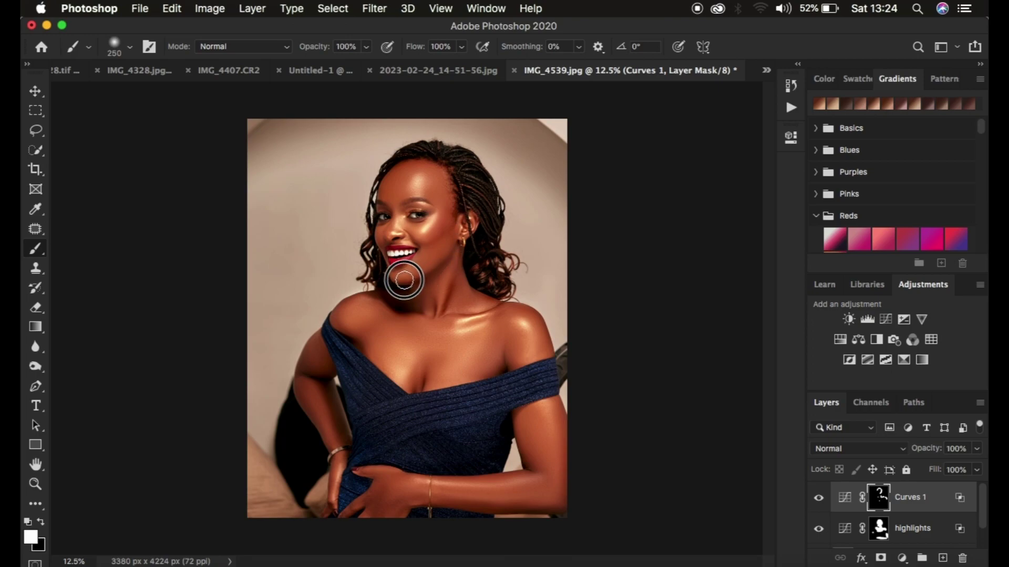
mouse_move(404, 280)
left_mouse_down()
mouse_move(462, 282)
mouse_move(436, 297)
left_mouse_up()
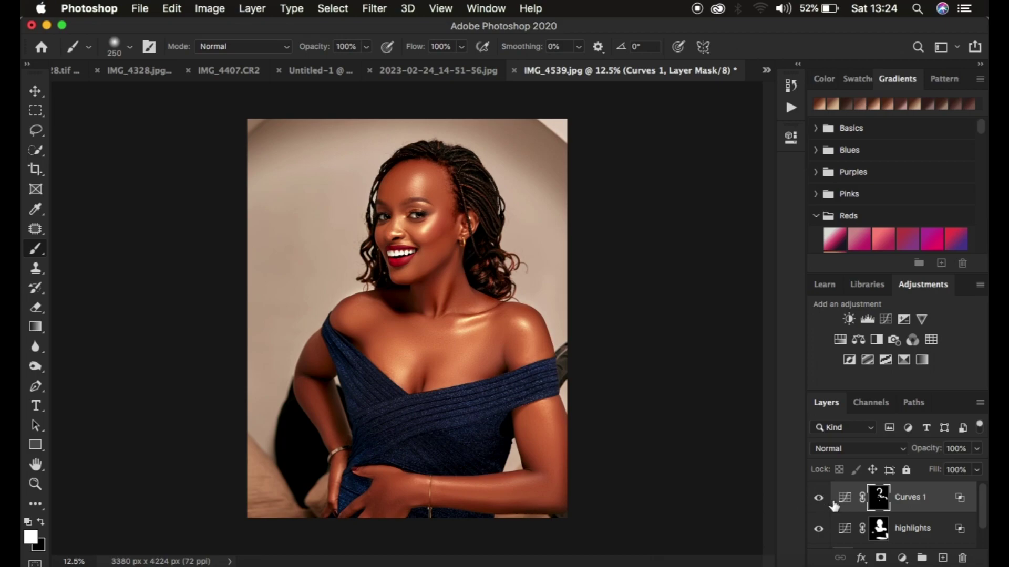
mouse_move(447, 226)
left_mouse_down()
mouse_move(434, 229)
mouse_move(439, 241)
left_mouse_up()
Set the Curves 1 layer's opacity to 52% and group it with the highlights layer.
left_click(923, 450)
left_click_drag(923, 450, 892, 453)
left_click(944, 527, "shift")
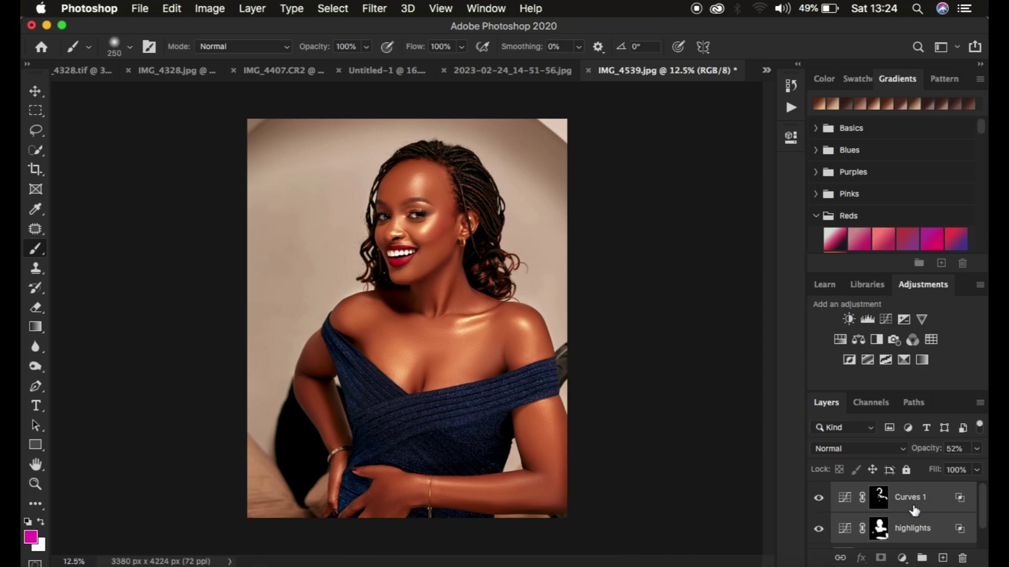
key("super+g")
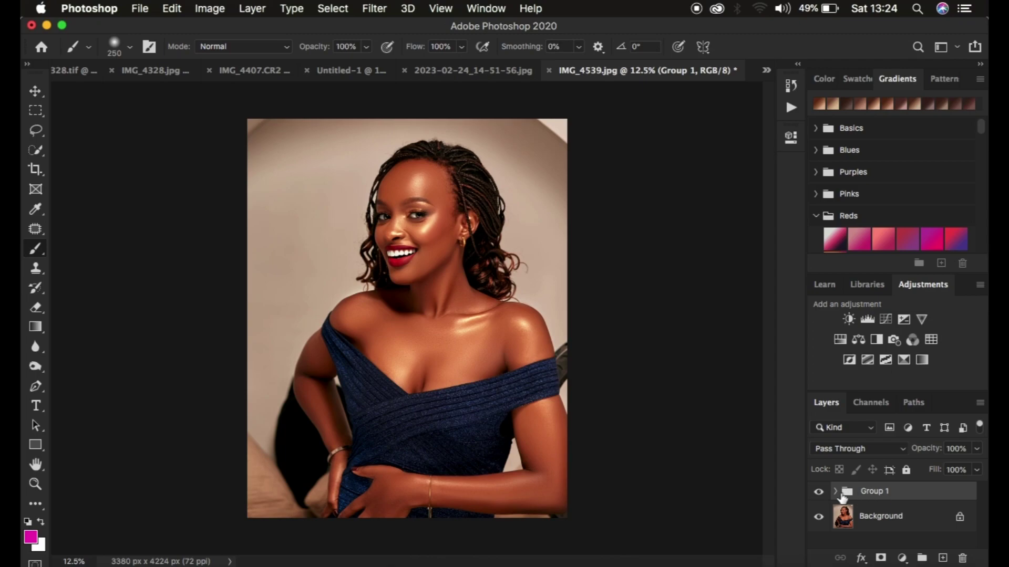
Compare the portrait with and without the grouped highlight and shadow adjustments, leaving the group visible.
left_click(820, 494)
left_click(819, 493)
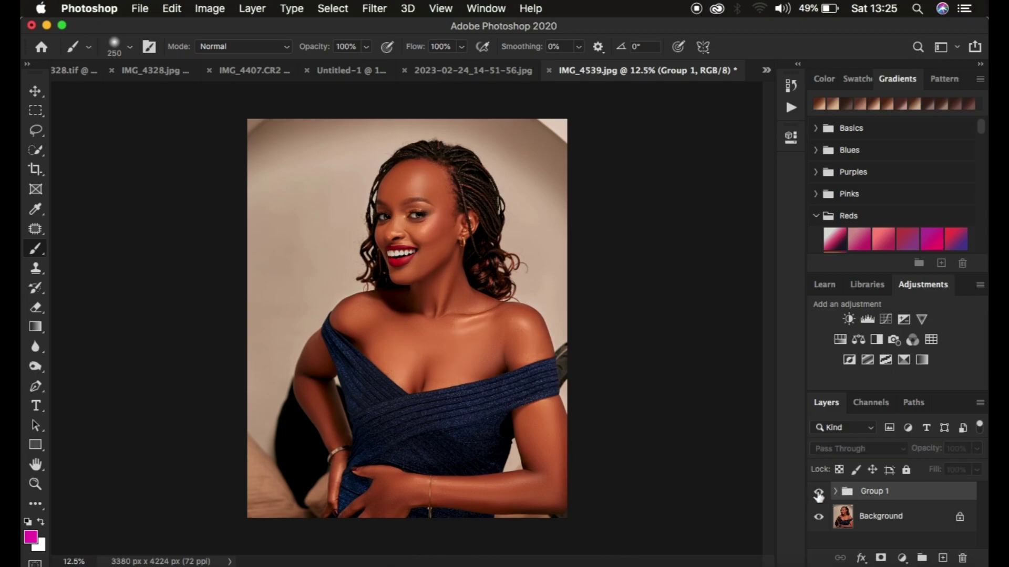
left_click(819, 494)
left_click(819, 494)
left_click(818, 494)
left_click(818, 493)
left_click(818, 494)
left_click(818, 494)
left_click(819, 494)
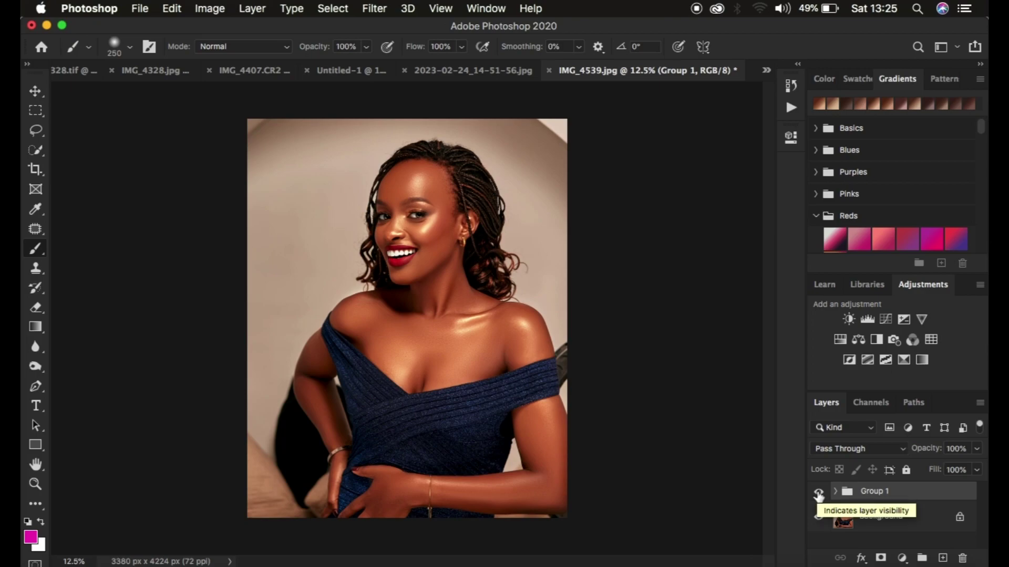